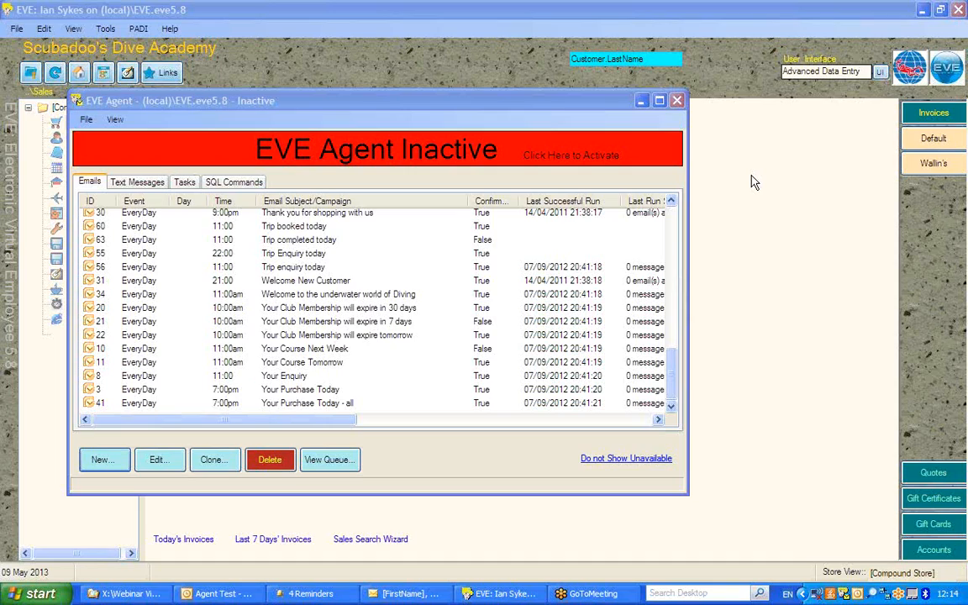
Create a new email job using the Outlook draft "[FirstName], your equipment is due for a service" from the Drafts\Agent Test folder
left_click(107, 458)
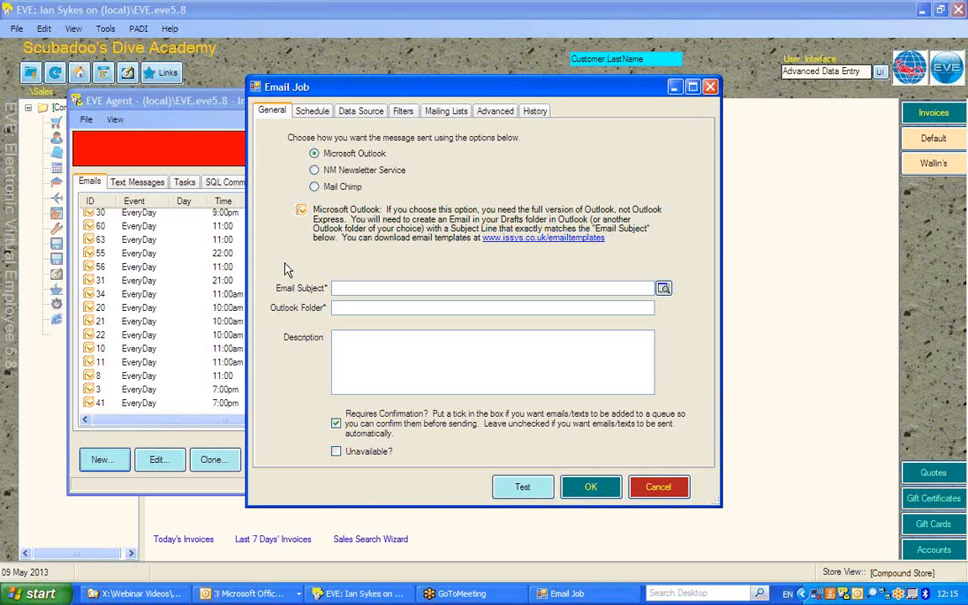
left_click(662, 288)
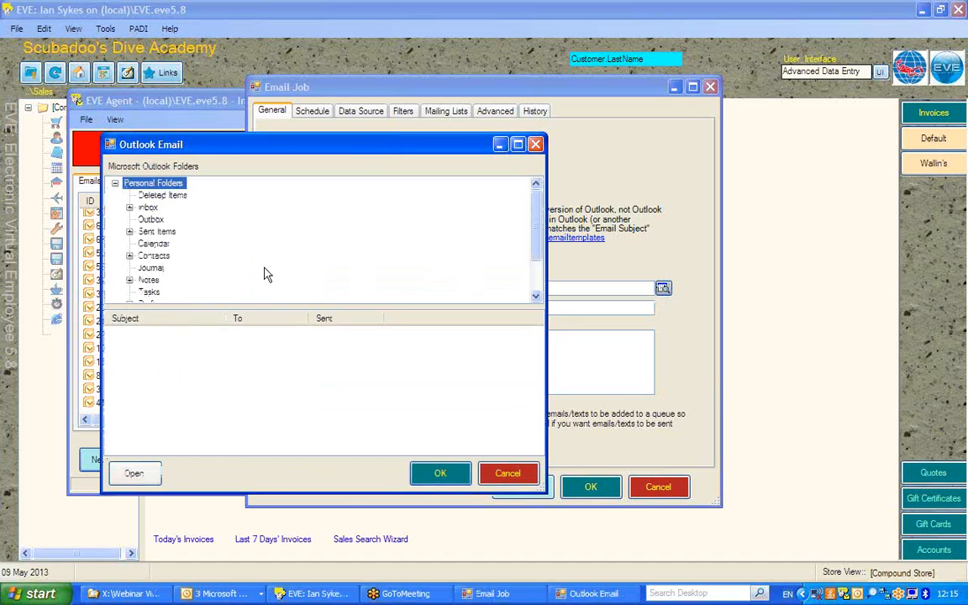
left_click_drag(538, 232, 512, 268)
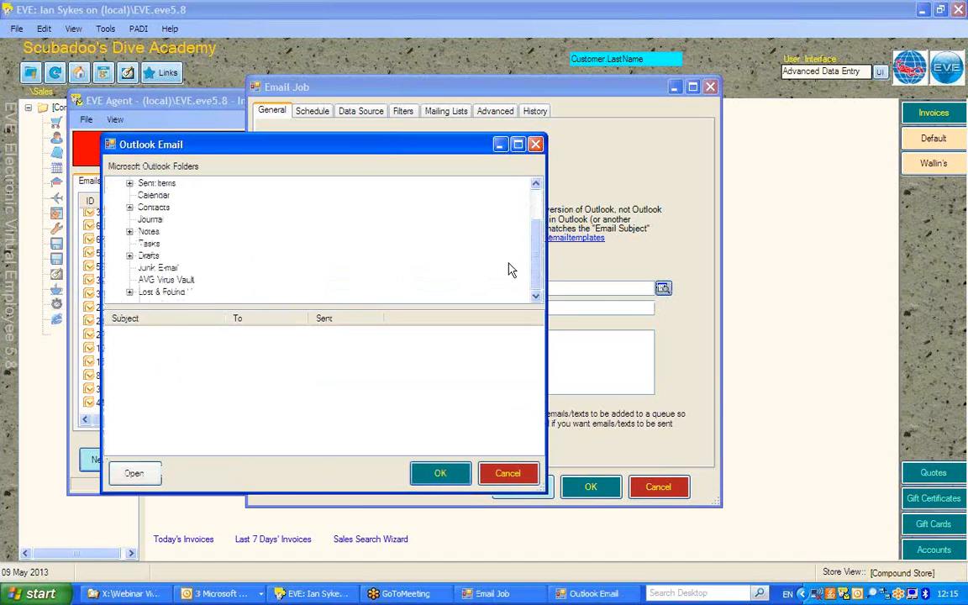
left_click(129, 255)
left_click(171, 291)
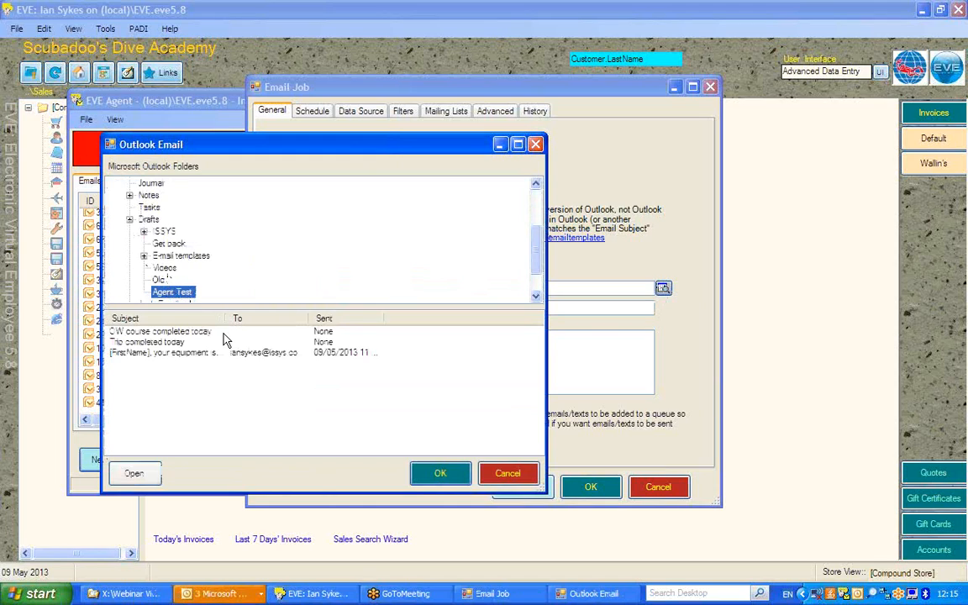
left_click(167, 353)
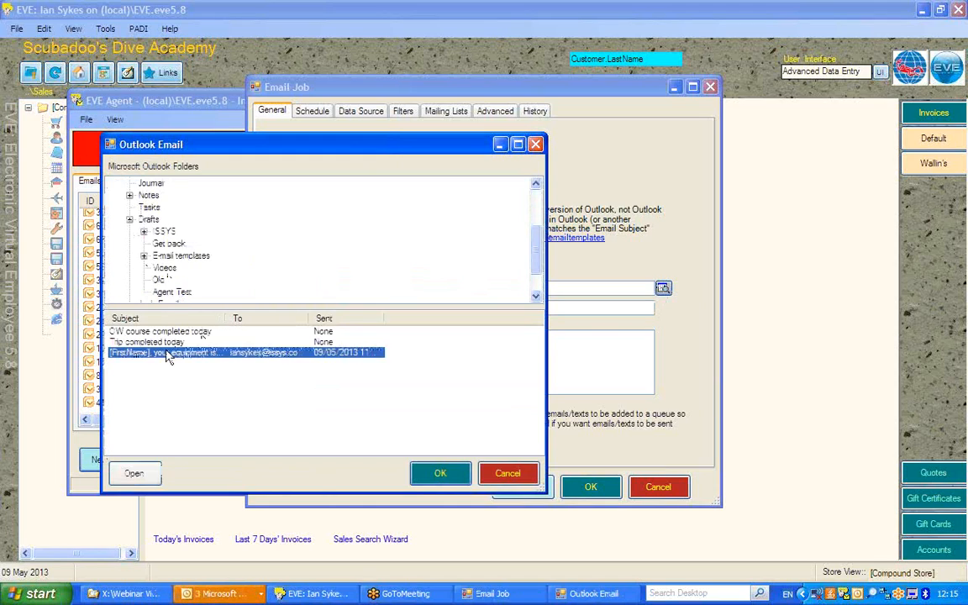
left_click(424, 474)
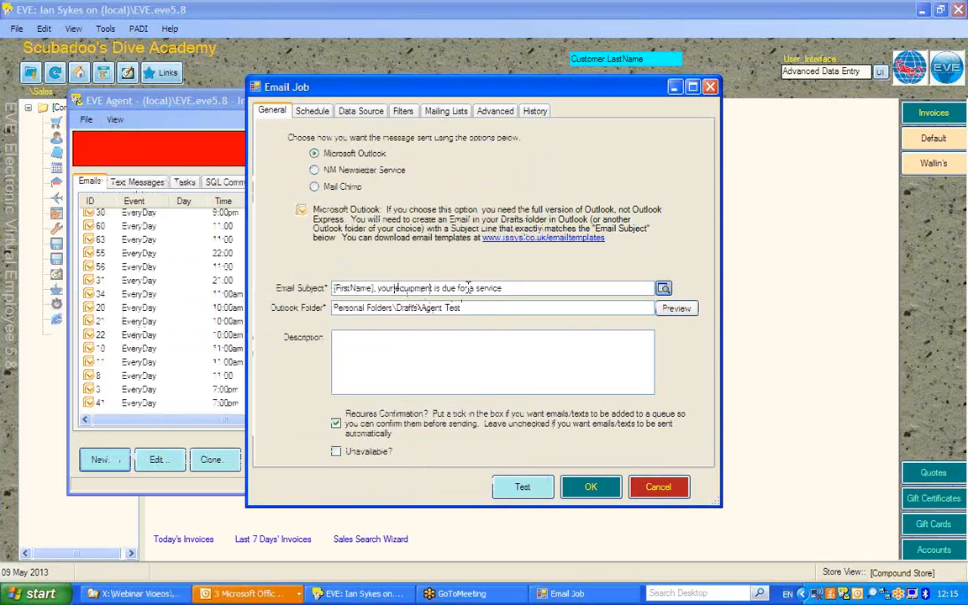
left_click_drag(515, 288, 333, 287)
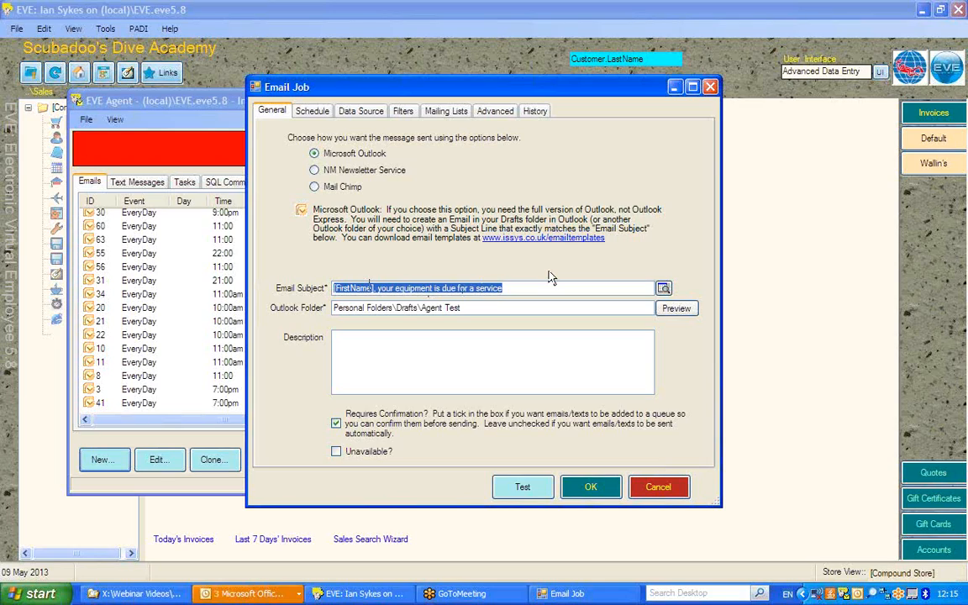
left_click_drag(499, 310, 334, 307)
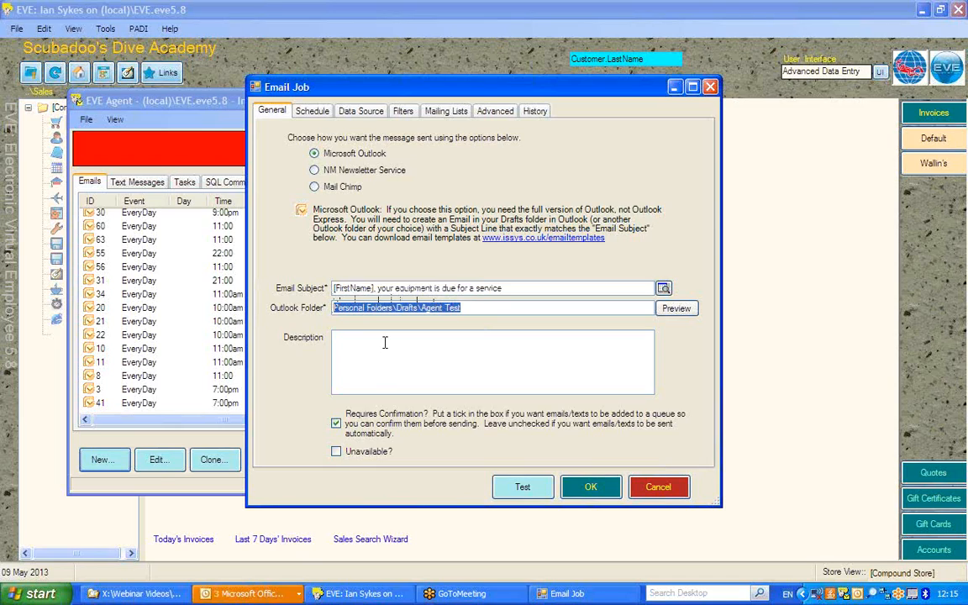
Turn off the confirmation requirement and enter the description "30 days before a reg is due for service"
left_click(336, 424)
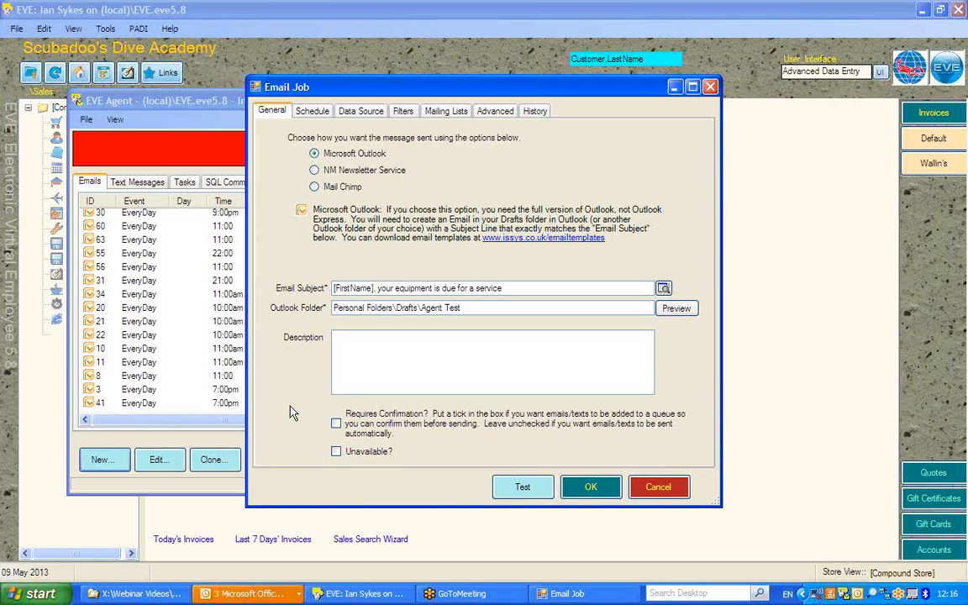
left_click(362, 341)
type("30 da")
type("ys be")
type("fore a")
type(" (e.g. s")
type(" due")
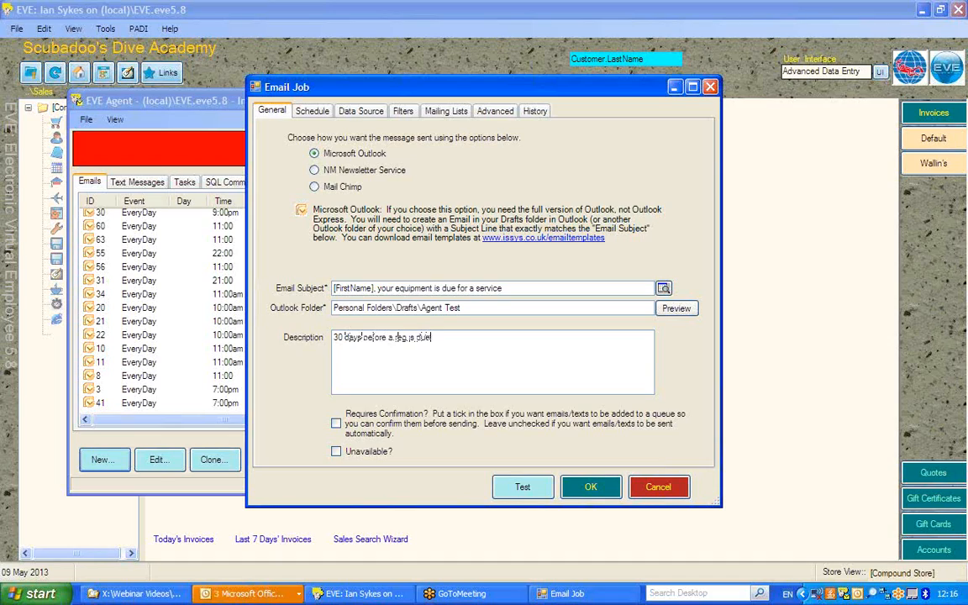
type(" for service!")
Switch to Outlook to examine the equipment service message's body text and merge fields, and return to the email job
left_click(252, 594)
left_click(288, 535)
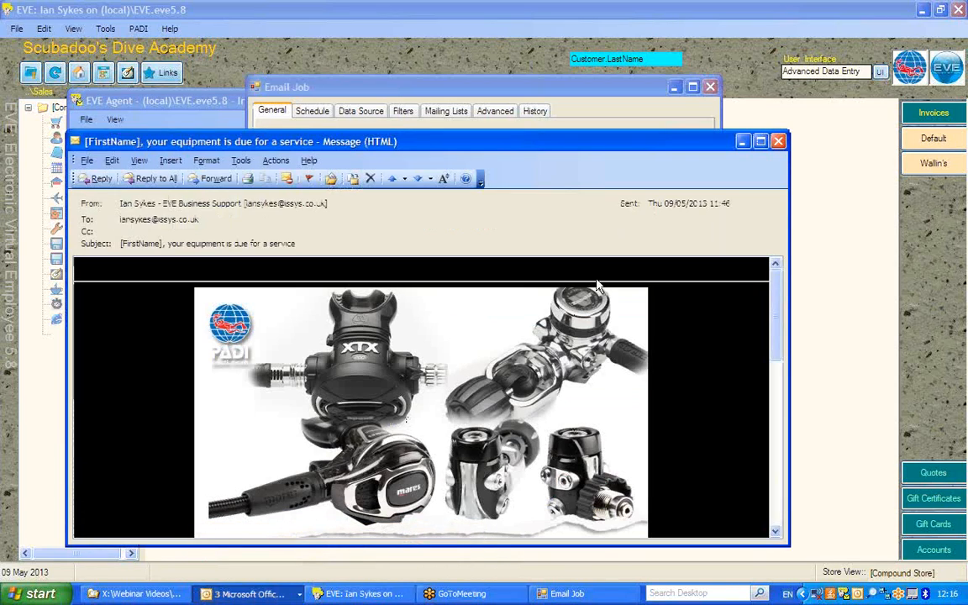
left_click(761, 142)
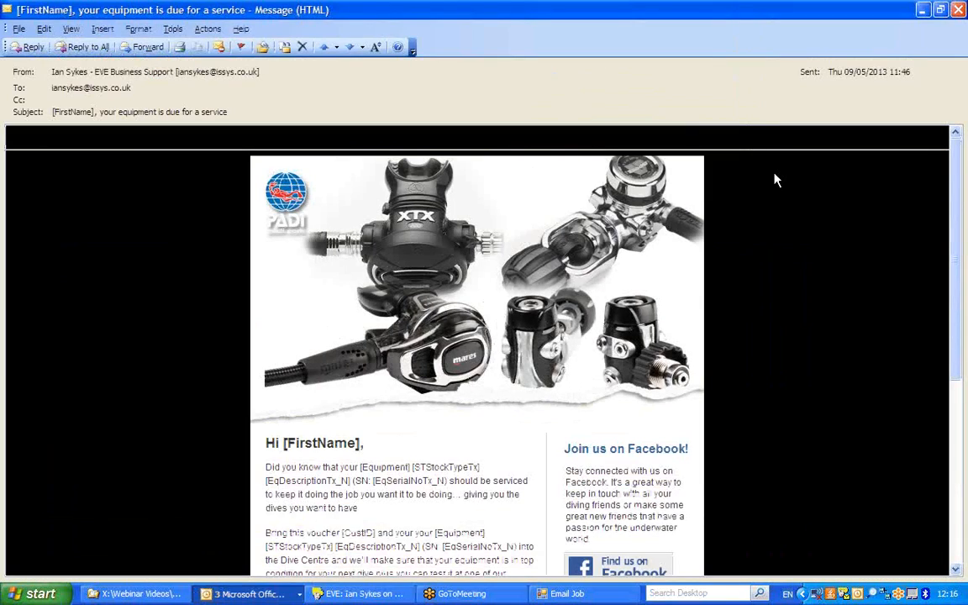
left_click_drag(951, 240, 952, 403)
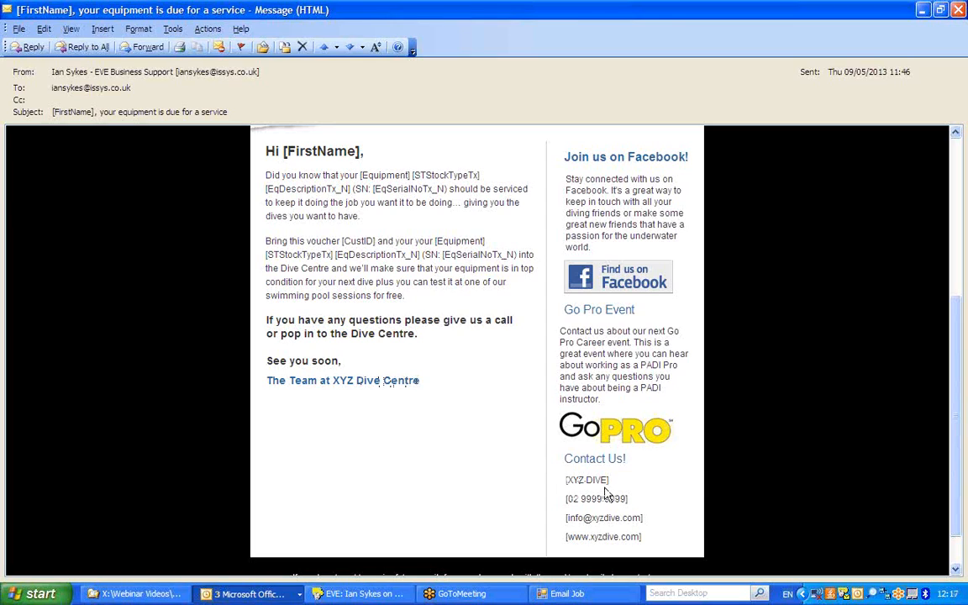
left_click(568, 593)
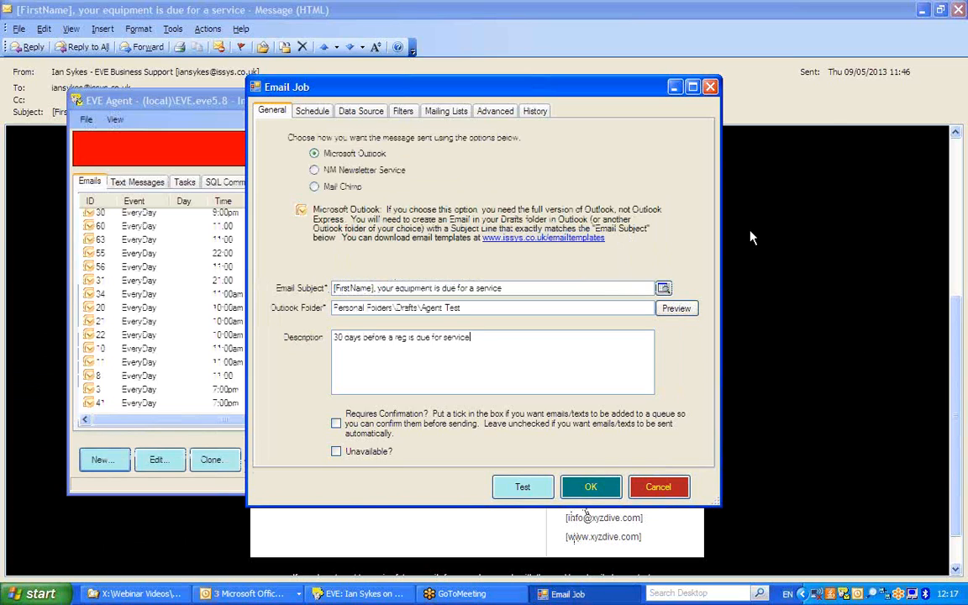
left_click(940, 9)
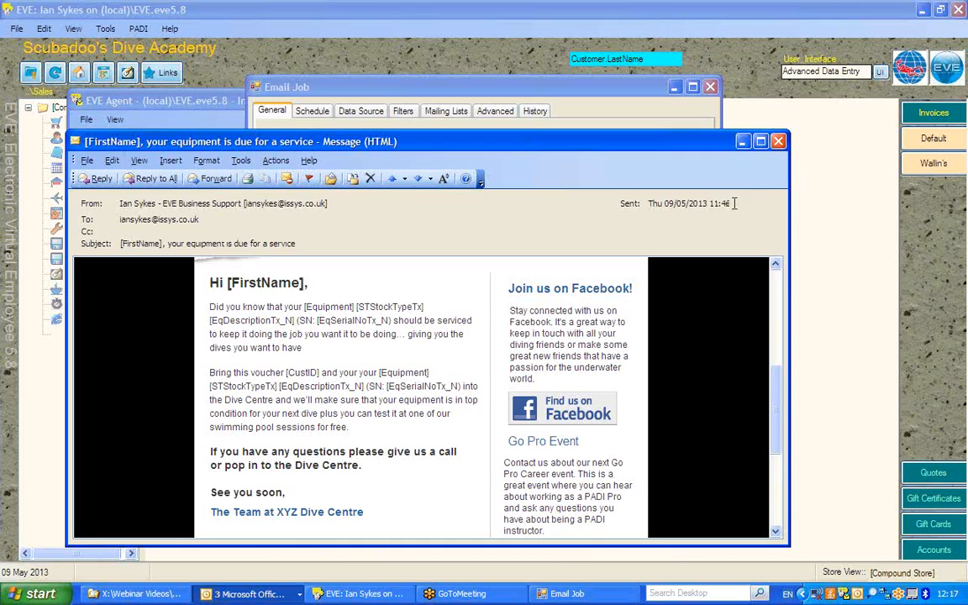
left_click(742, 144)
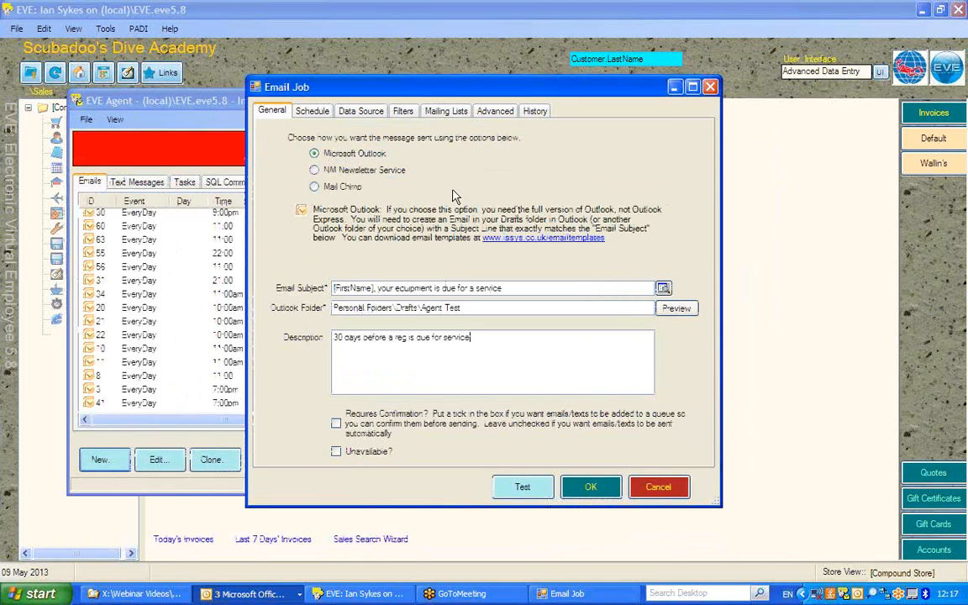
Set the hour of the email job's daily send time to 8
left_click(318, 116)
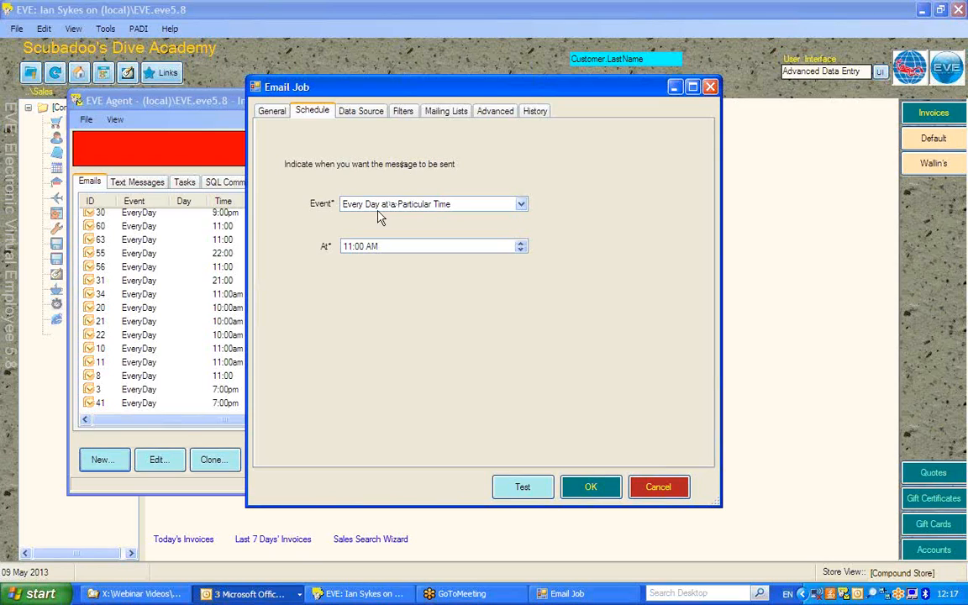
left_click(346, 248)
type("8")
Set the email job's data source to ServiceItems
left_click(362, 111)
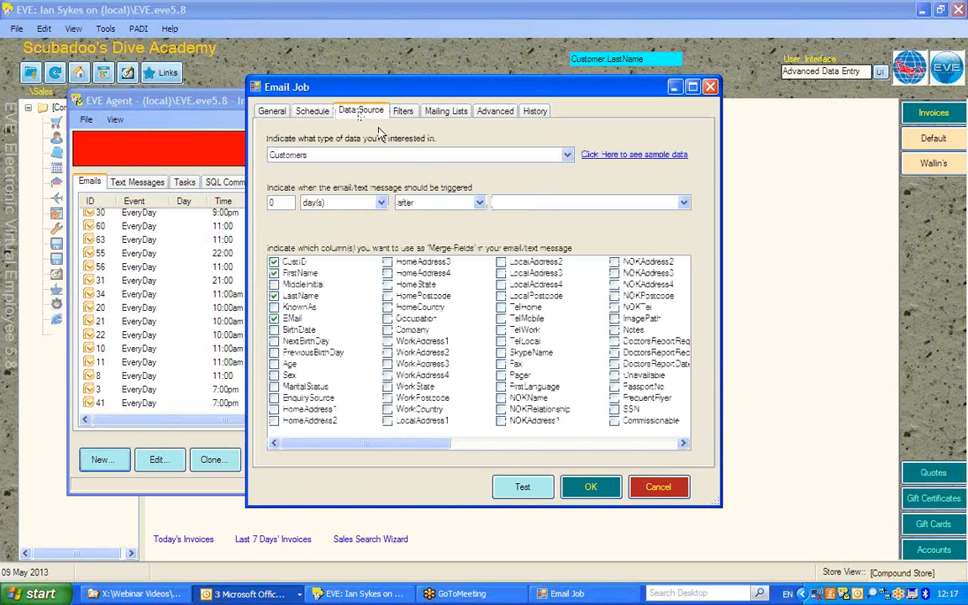
left_click(568, 156)
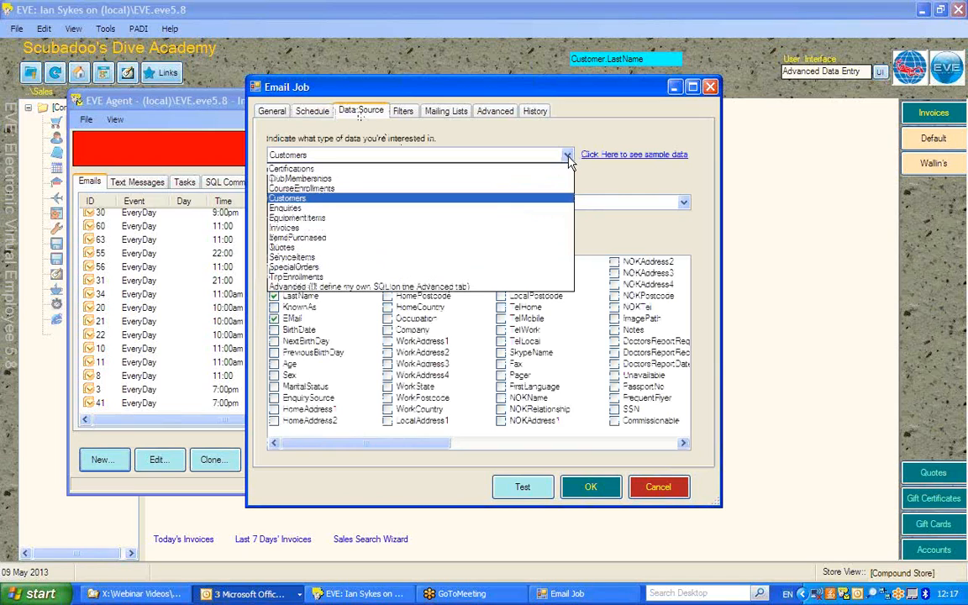
left_click(310, 257)
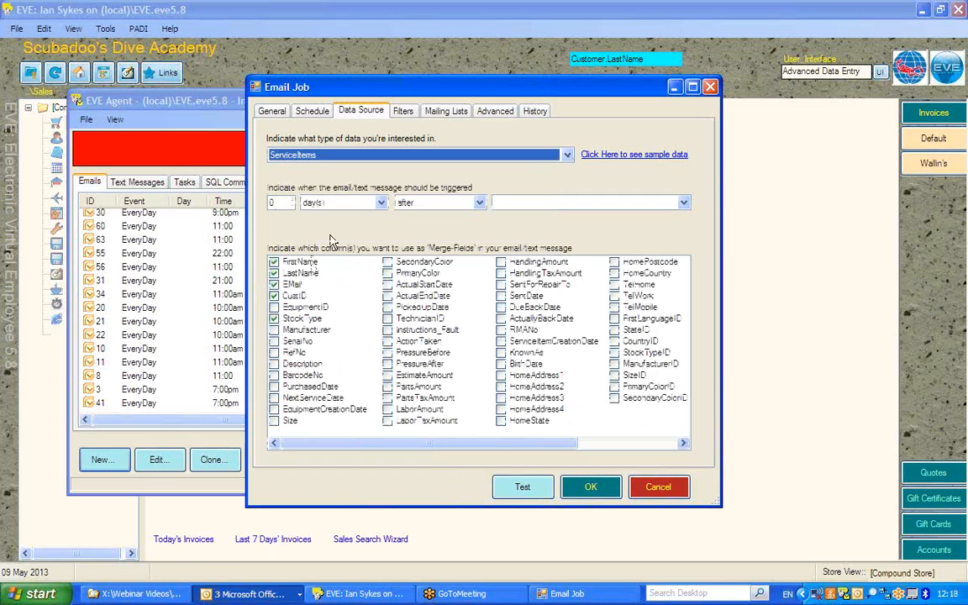
Trigger the email 30 days before NextServiceDate and include SerialNo as a merge field
left_click(271, 203)
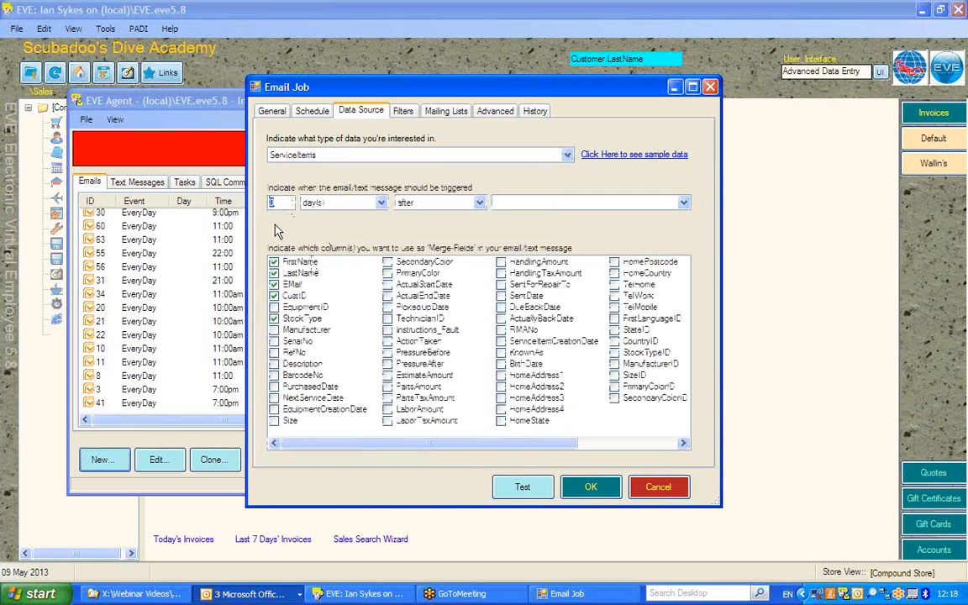
type("30")
left_click(479, 203)
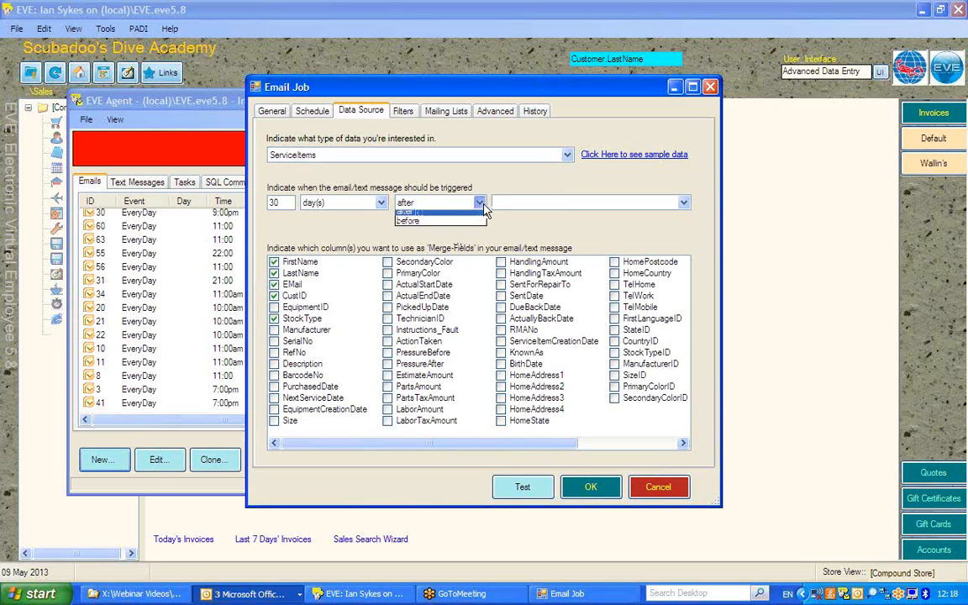
left_click(450, 227)
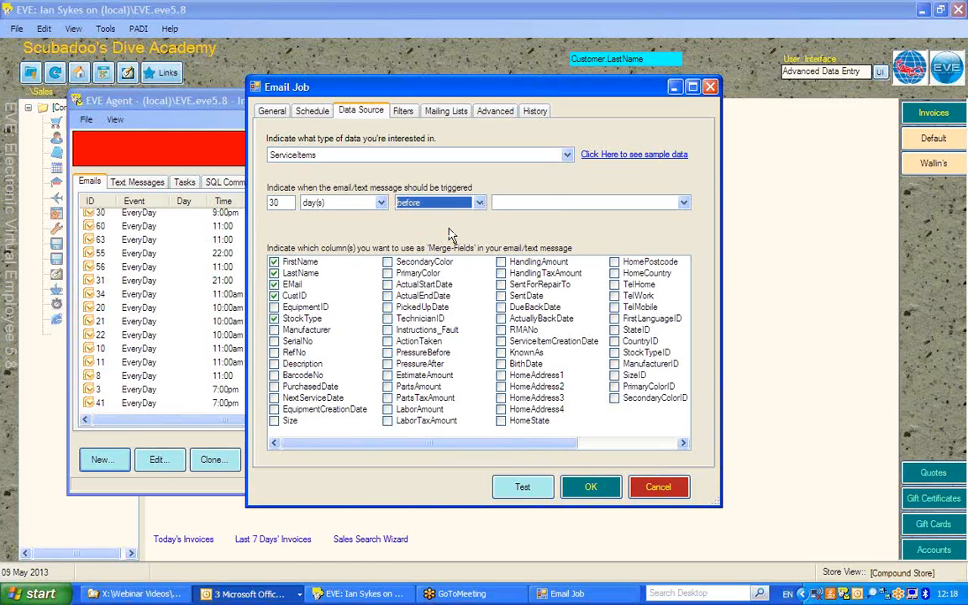
left_click(683, 202)
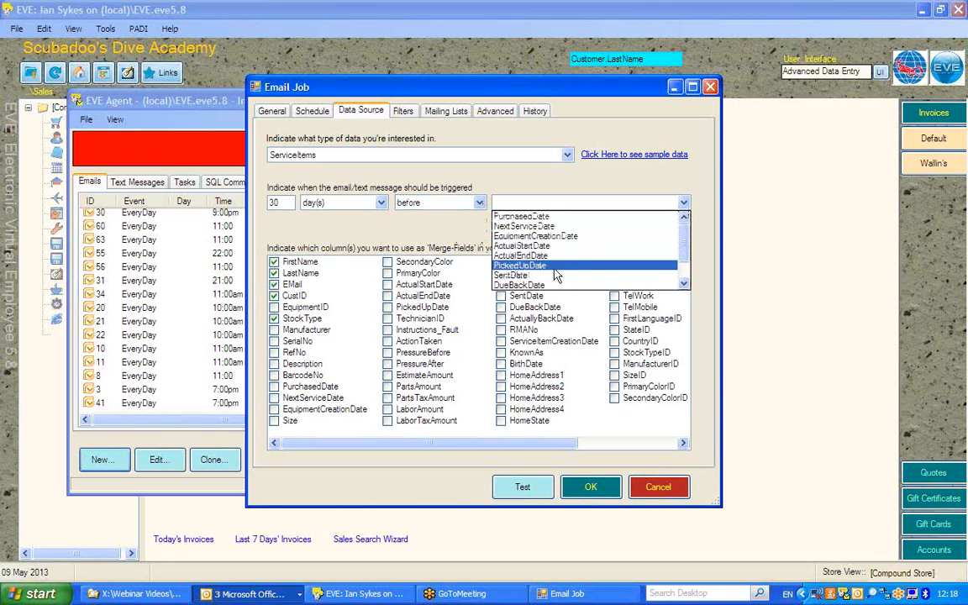
left_click(544, 227)
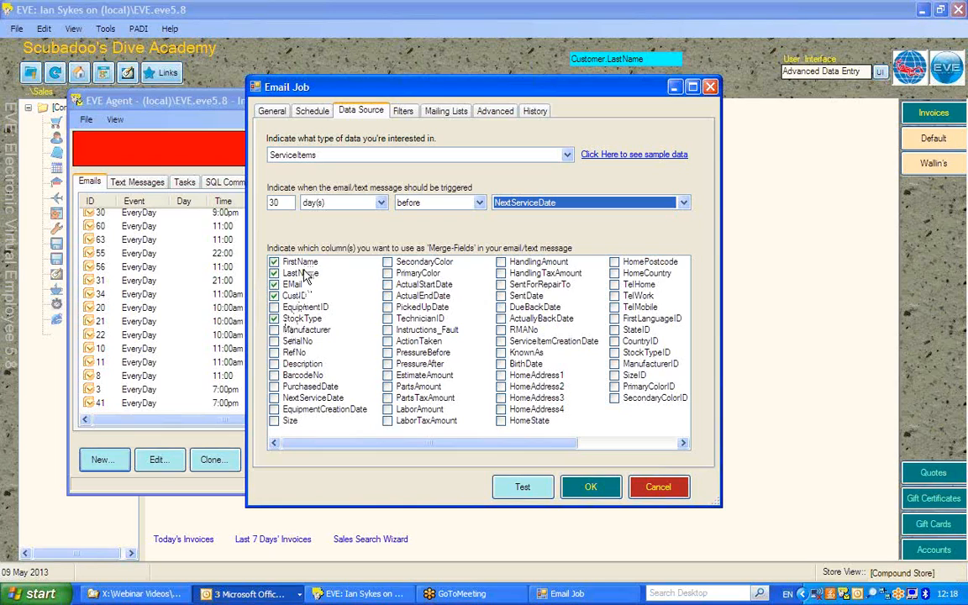
left_click(275, 342)
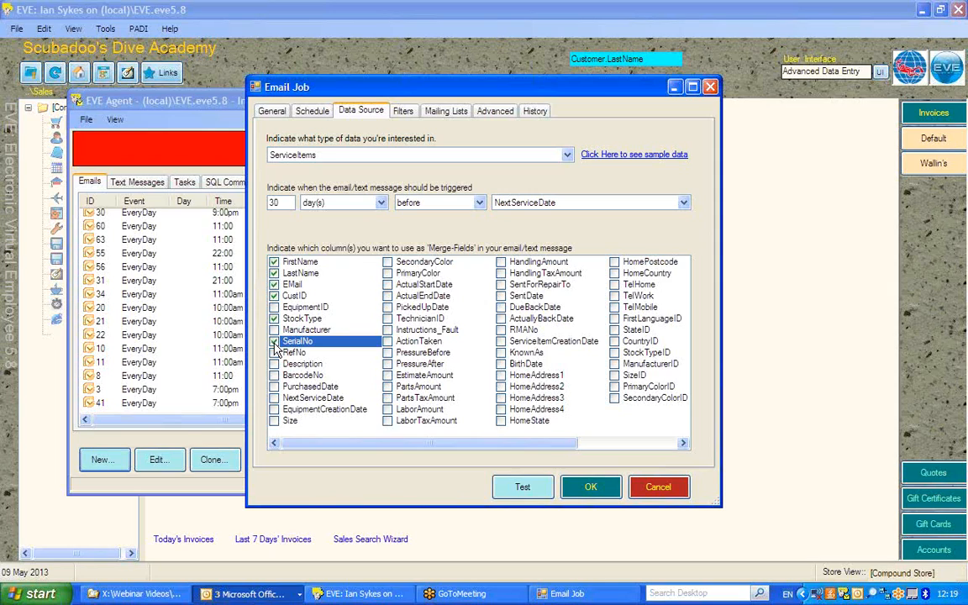
Filter the email job's recipients to those whose StockType is Equal To REGULATOR
left_click(409, 119)
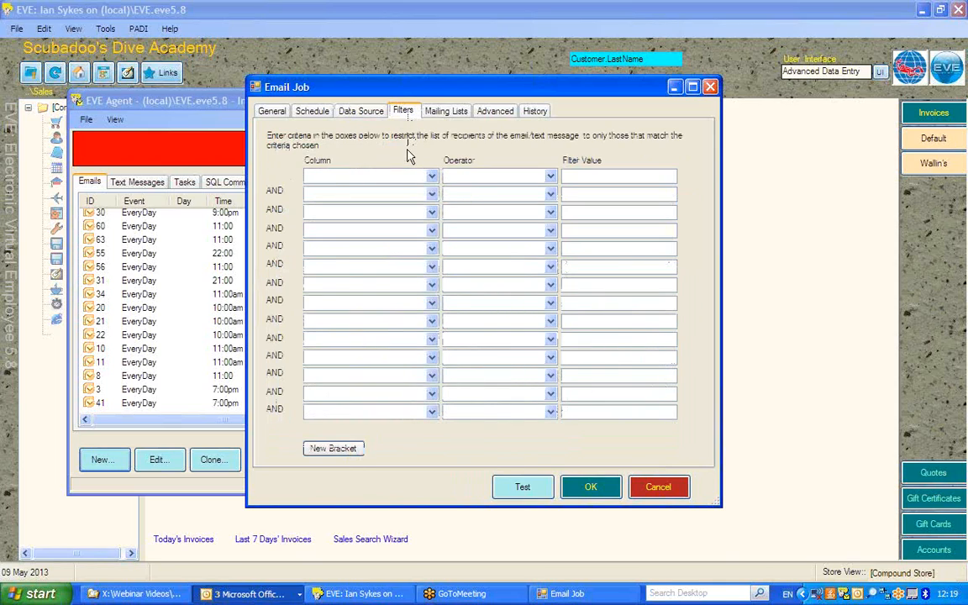
left_click(431, 177)
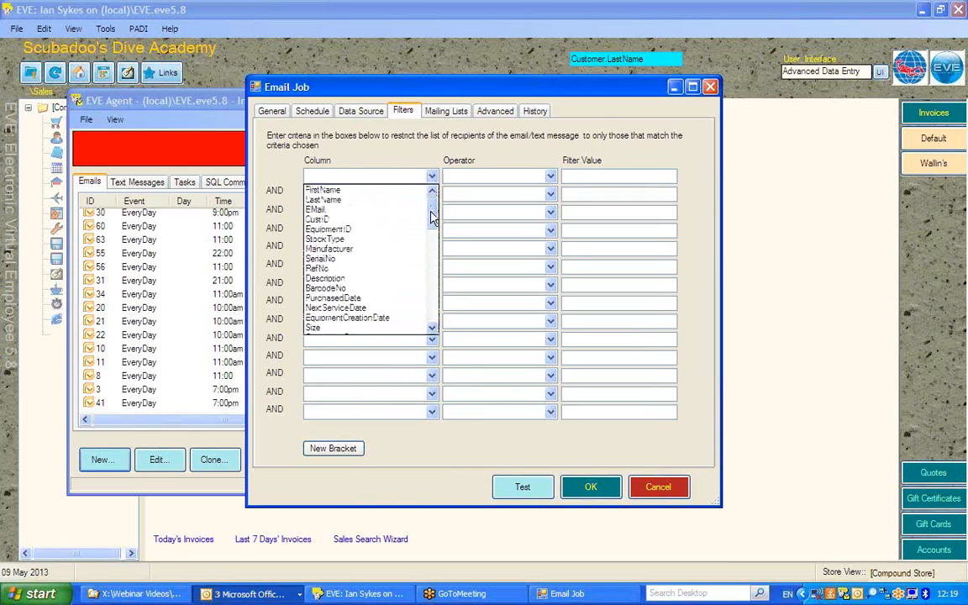
mouse_move(431, 216)
left_mouse_down()
mouse_move(433, 225)
mouse_move(432, 209)
left_mouse_up()
left_click(317, 239)
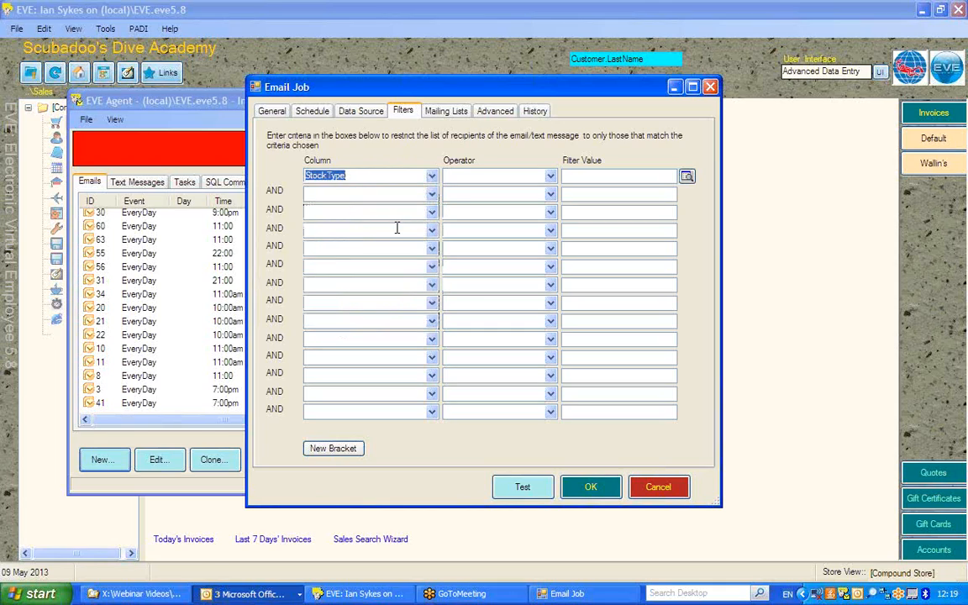
left_click(550, 176)
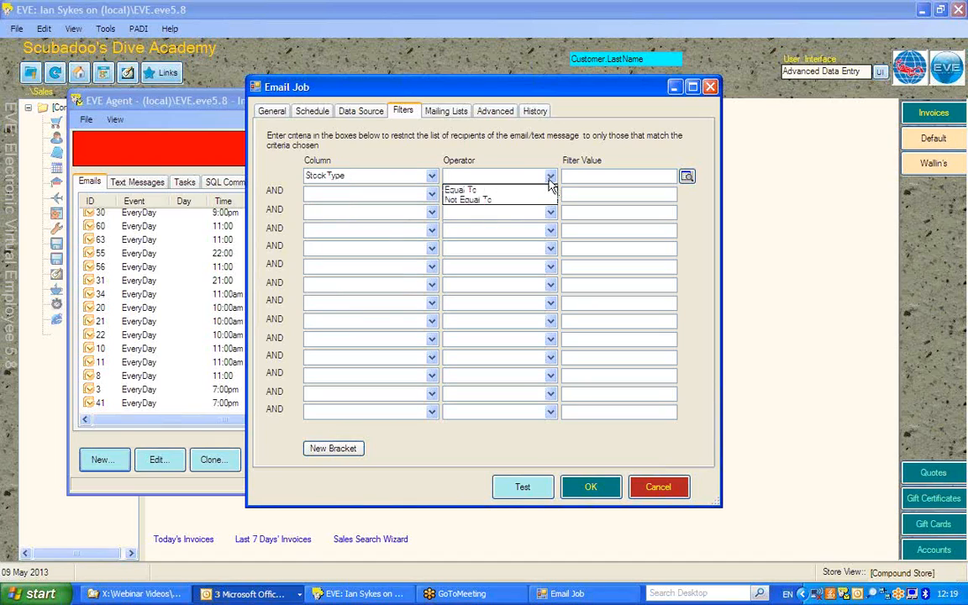
left_click(483, 191)
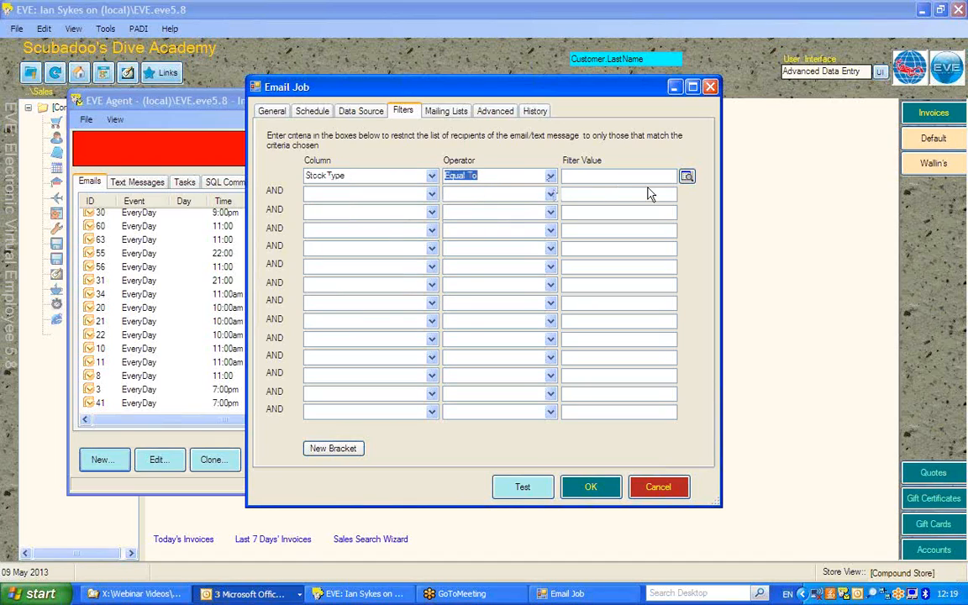
left_click(687, 177)
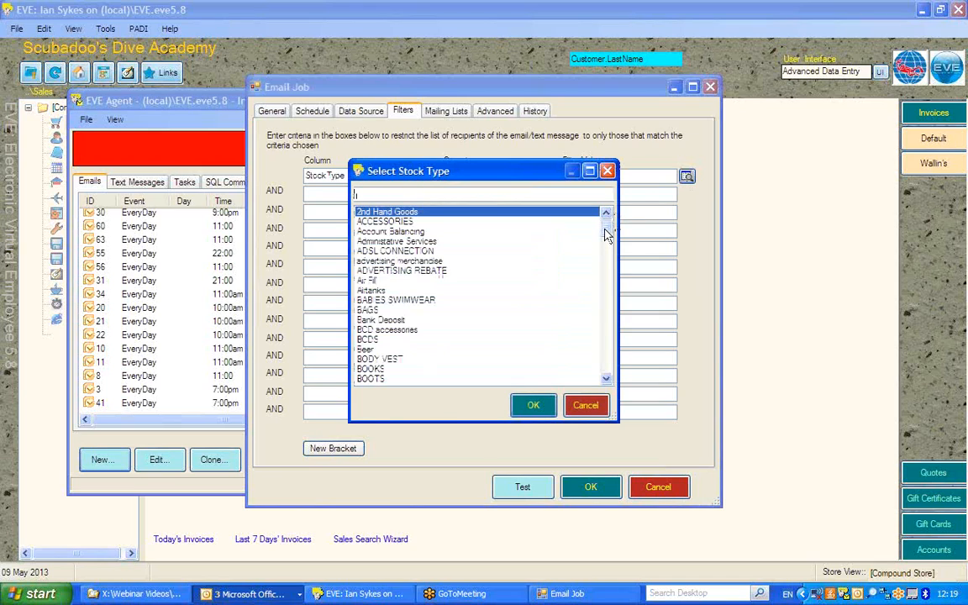
left_click_drag(607, 234, 609, 330)
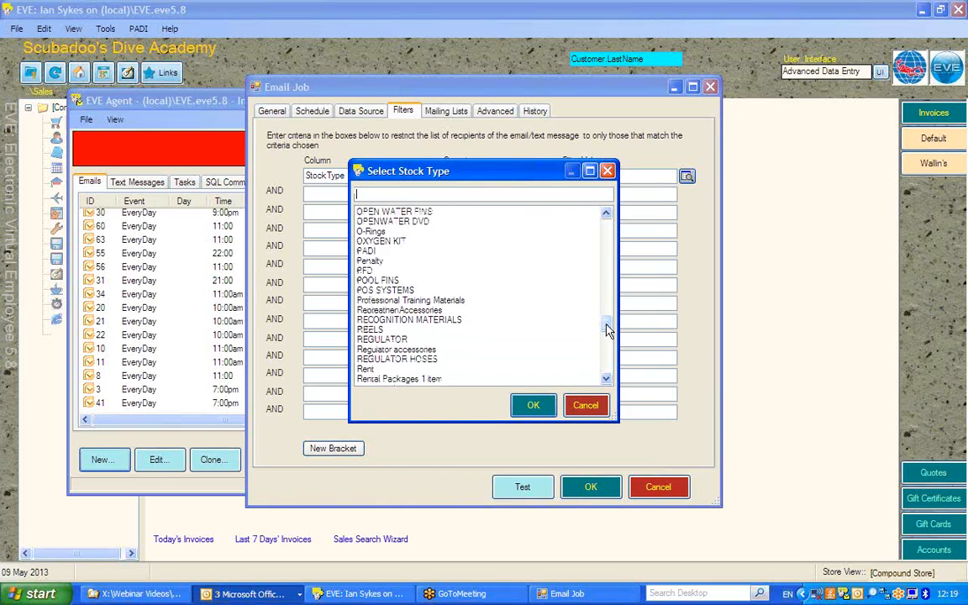
left_click(393, 339)
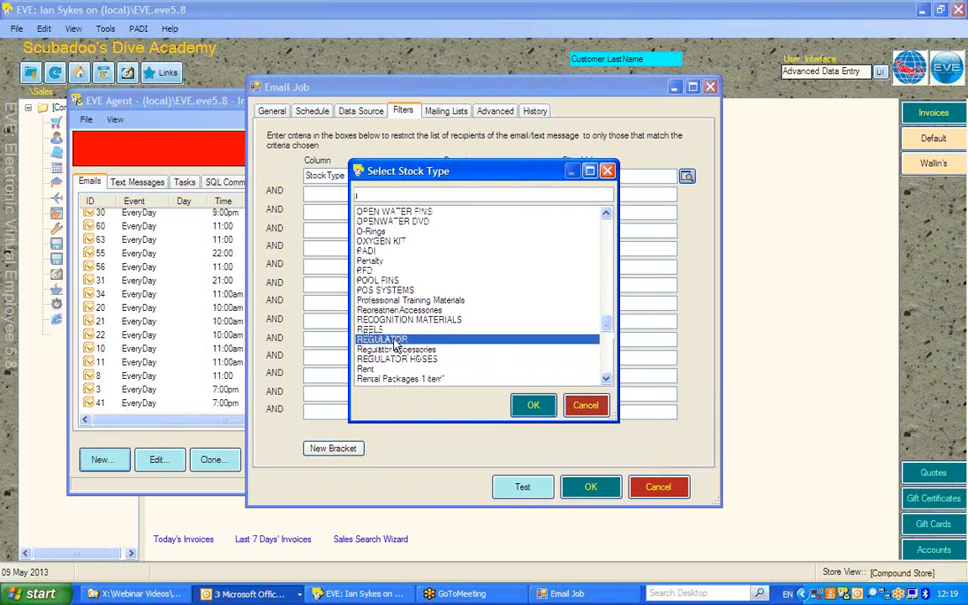
left_click(544, 405)
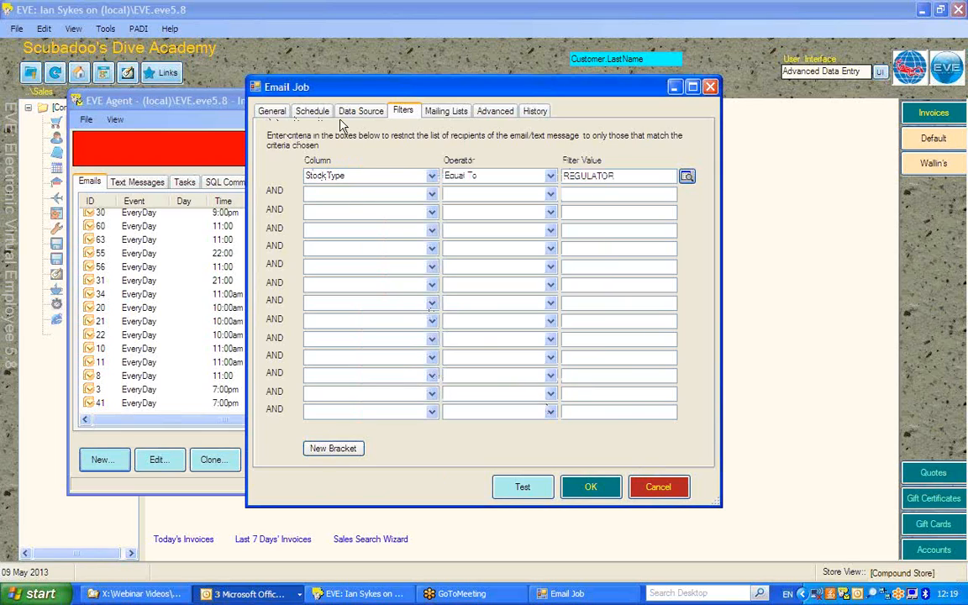
Review the email job's subject, Outlook folder, send schedule, data source and filter settings
left_click(271, 111)
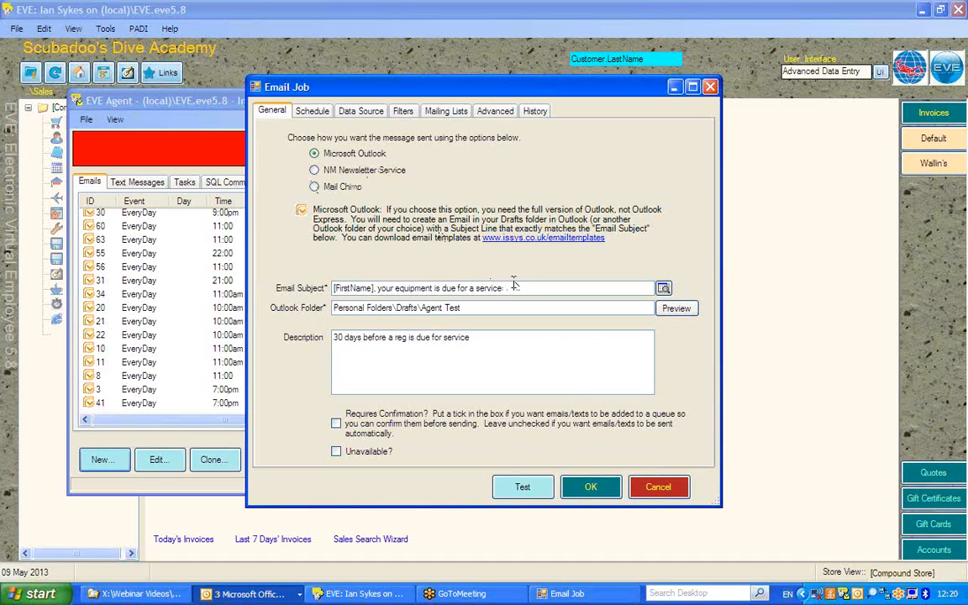
left_click_drag(521, 287, 329, 287)
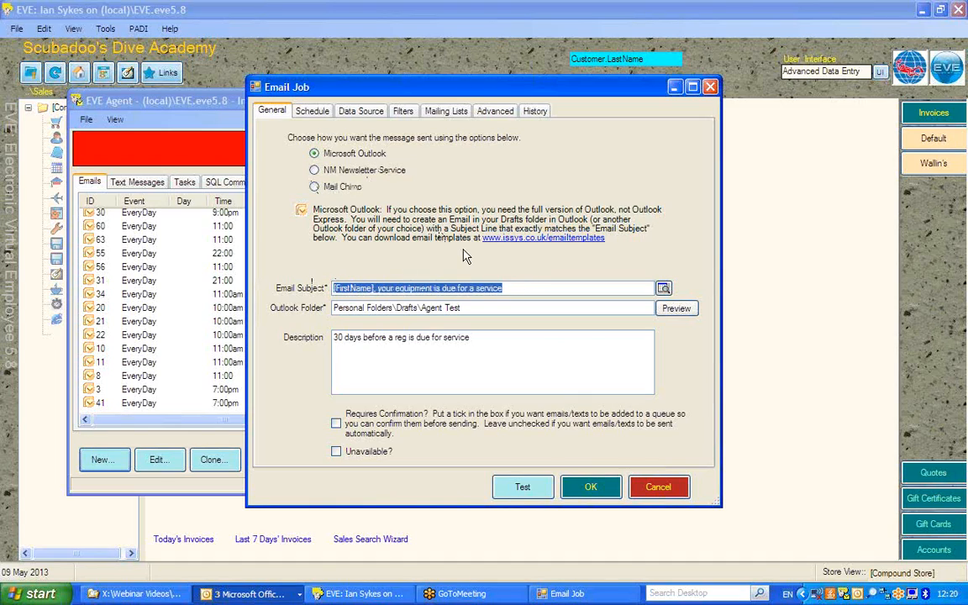
left_click_drag(508, 307, 331, 308)
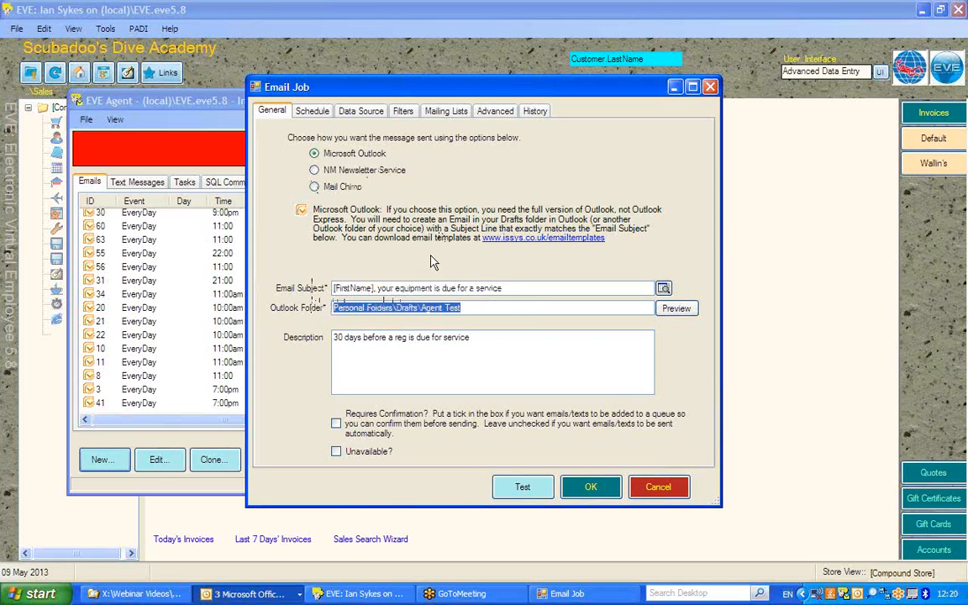
left_click(311, 113)
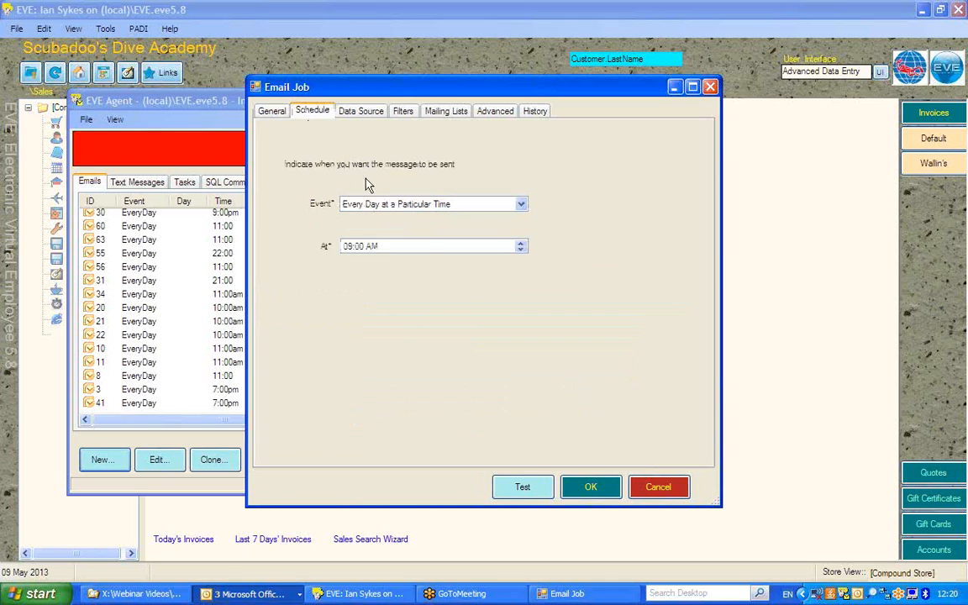
left_click(412, 247)
left_click(361, 112)
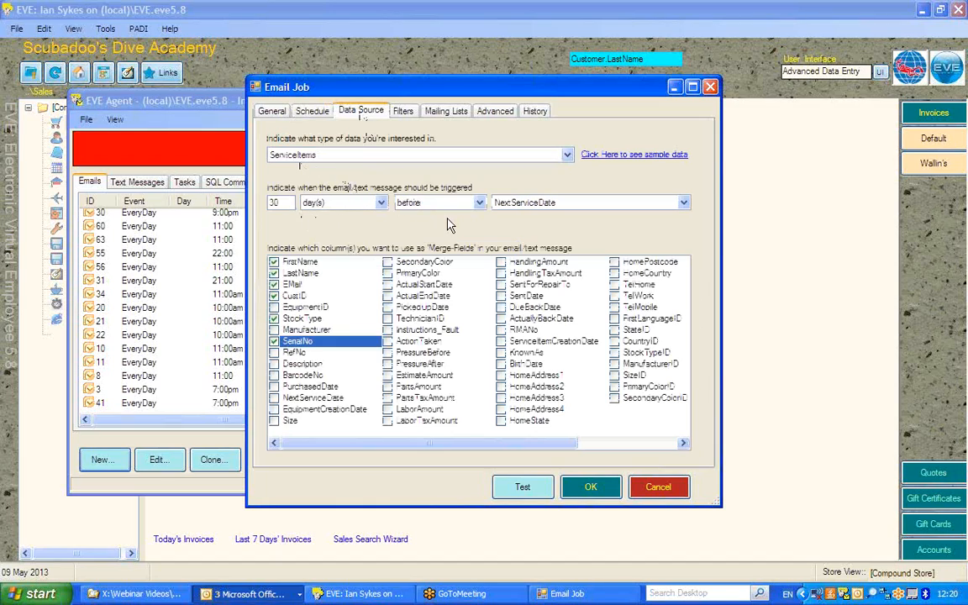
left_click(403, 112)
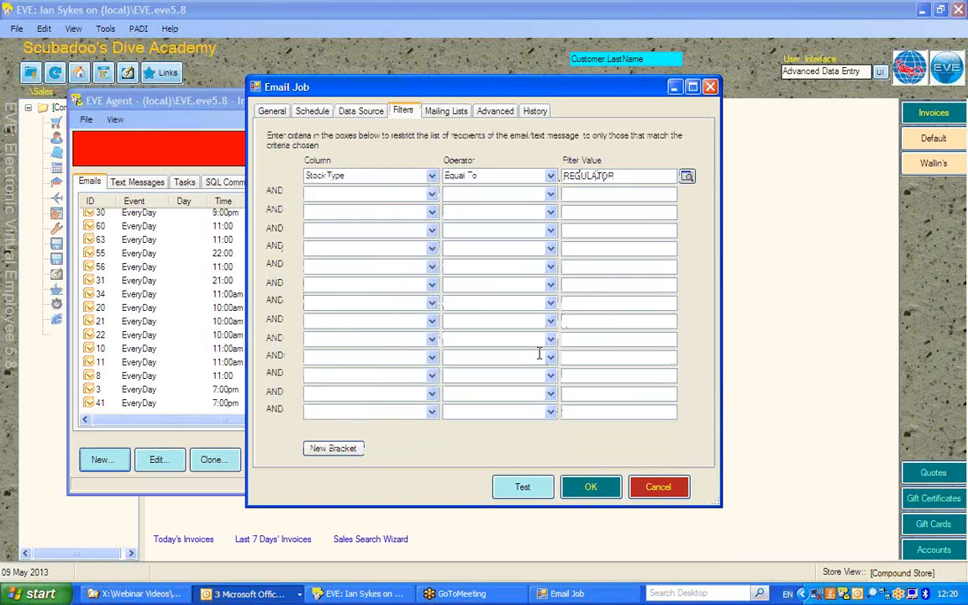
Test the email job, examine the queued messages and their merge fields, and close the queue without sending
left_click(521, 490)
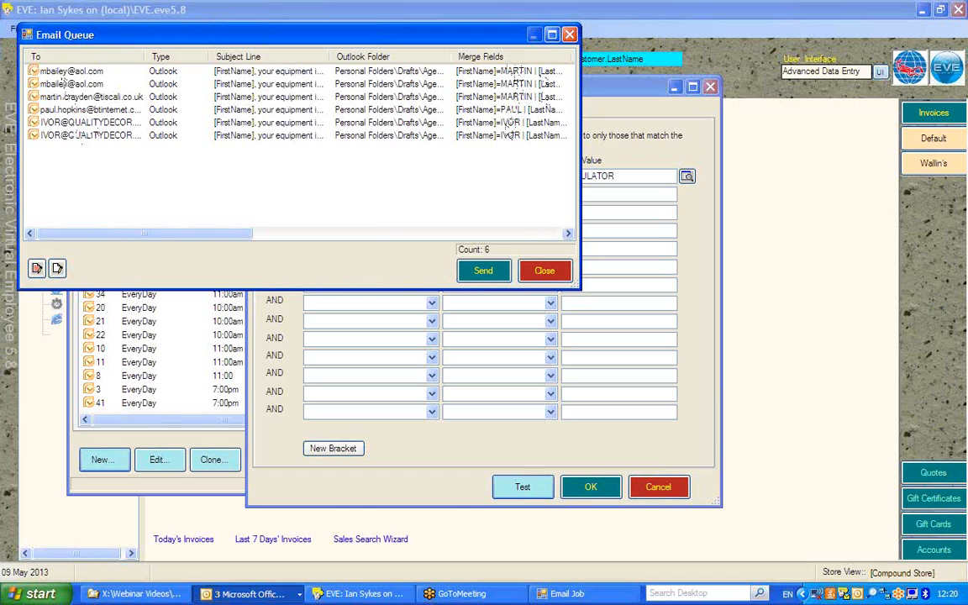
mouse_move(230, 233)
left_mouse_down()
mouse_move(337, 262)
mouse_move(435, 259)
mouse_move(404, 249)
mouse_move(239, 239)
left_mouse_up()
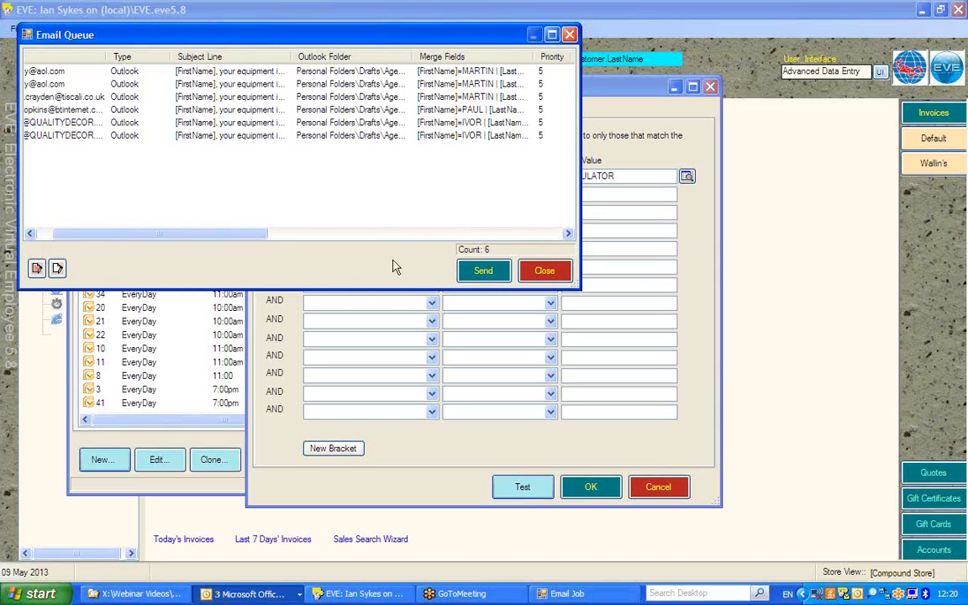
left_click(542, 273)
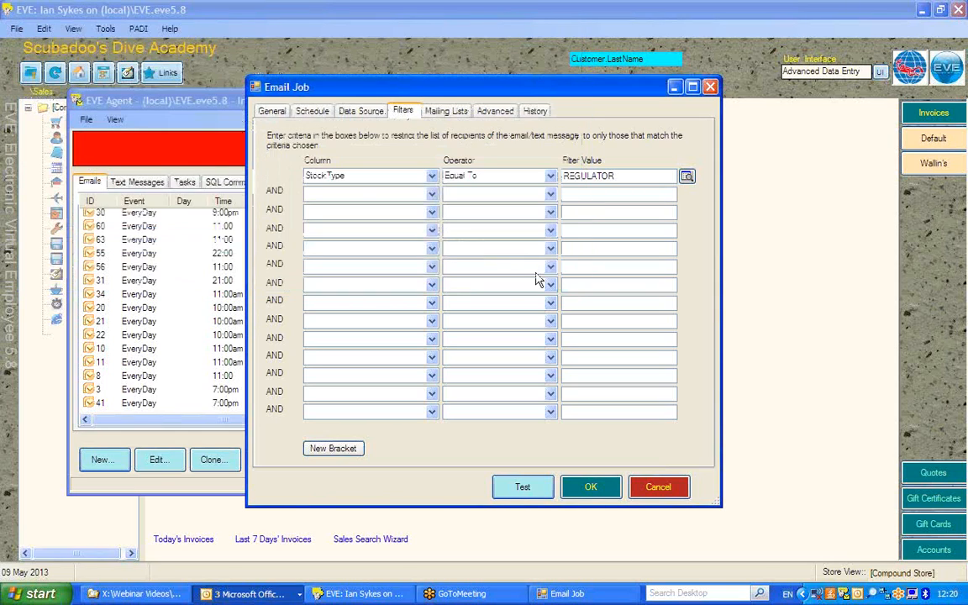
Save the email job and activate EVE Agent
left_click(594, 487)
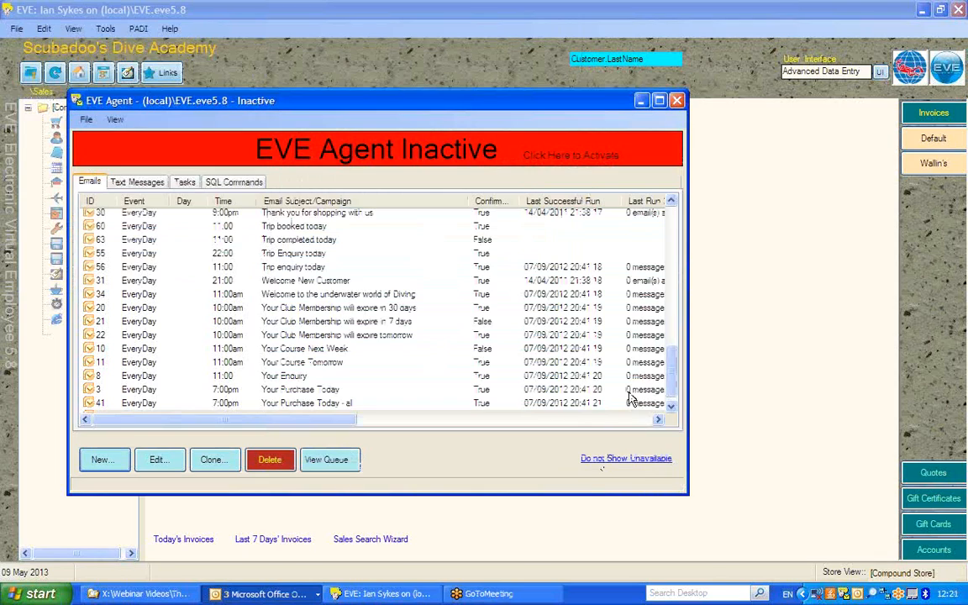
left_click(557, 159)
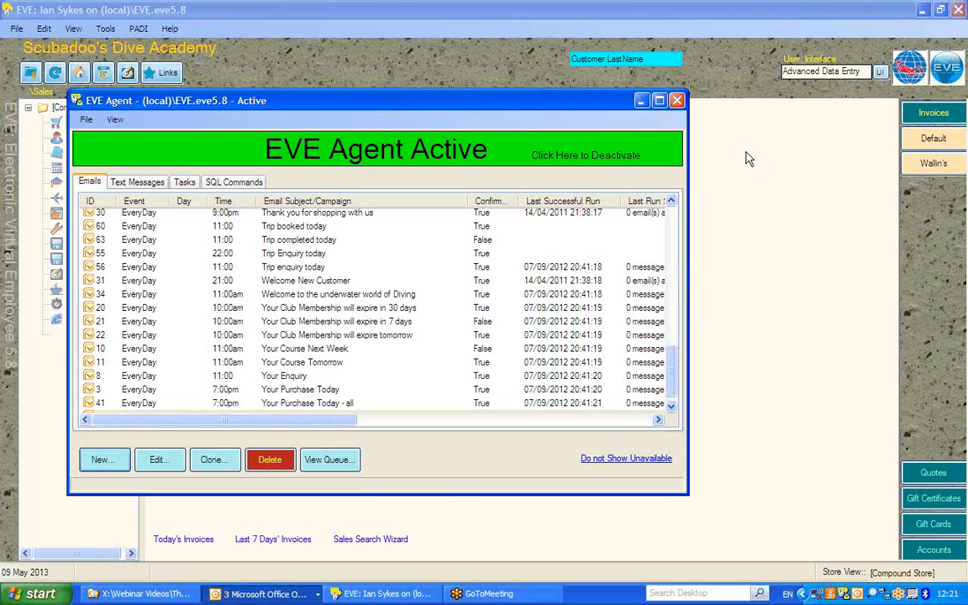
left_click(955, 40)
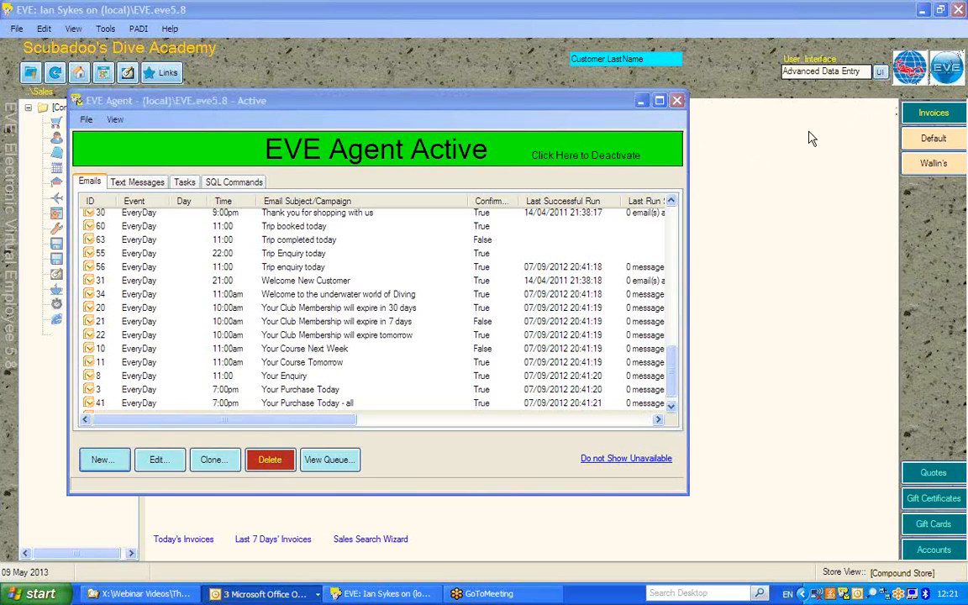